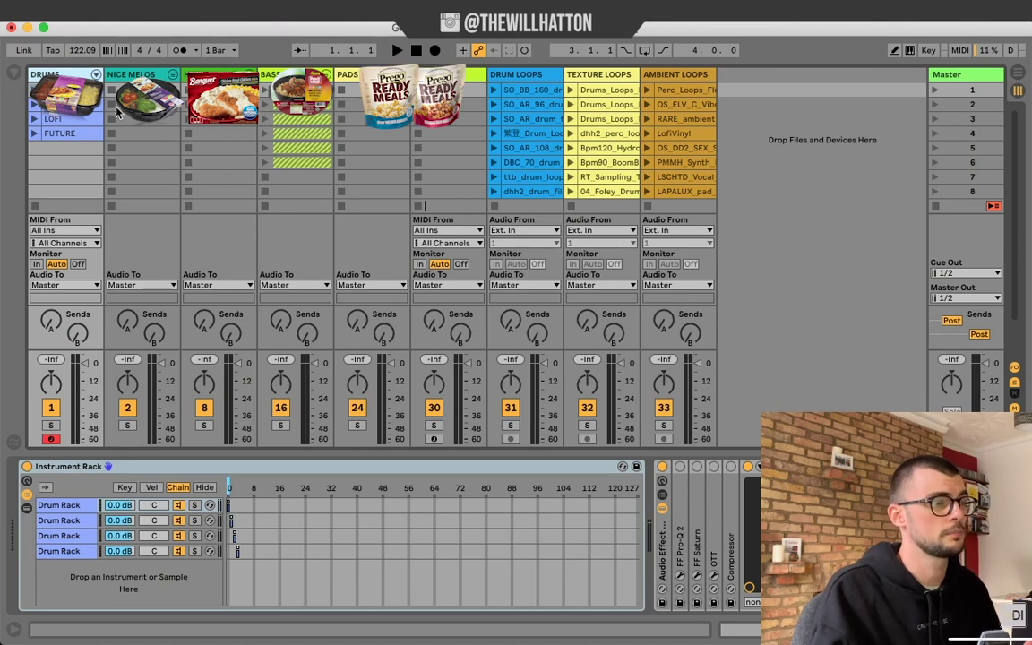
Launch the POP and LOFI clips on the DRUMS track and view the Instrument Rack chains that they switch between
{"action": "key", "text": "super+alt+l"}
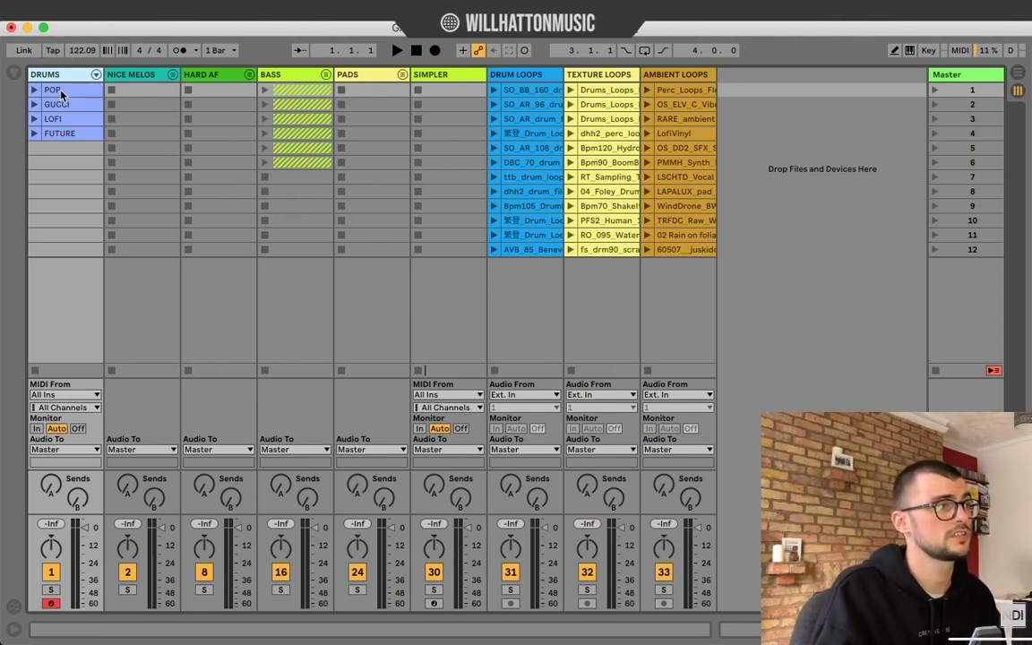
{"action": "left_click_drag", "start_coordinate": [50, 75], "coordinate": [57, 123]}
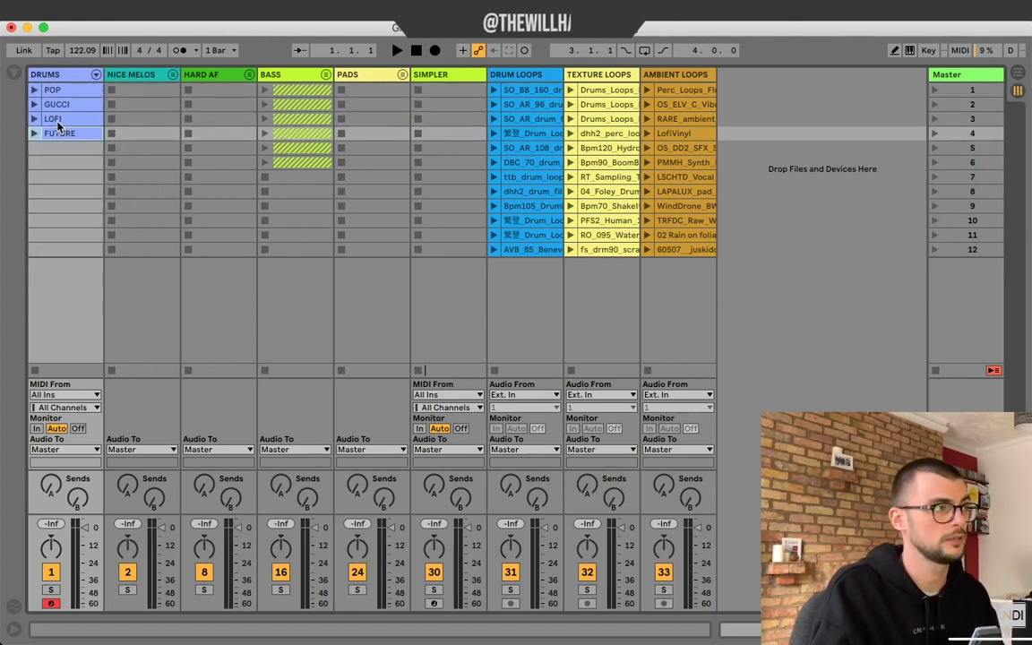
{"action": "left_click", "coordinate": [34, 89]}
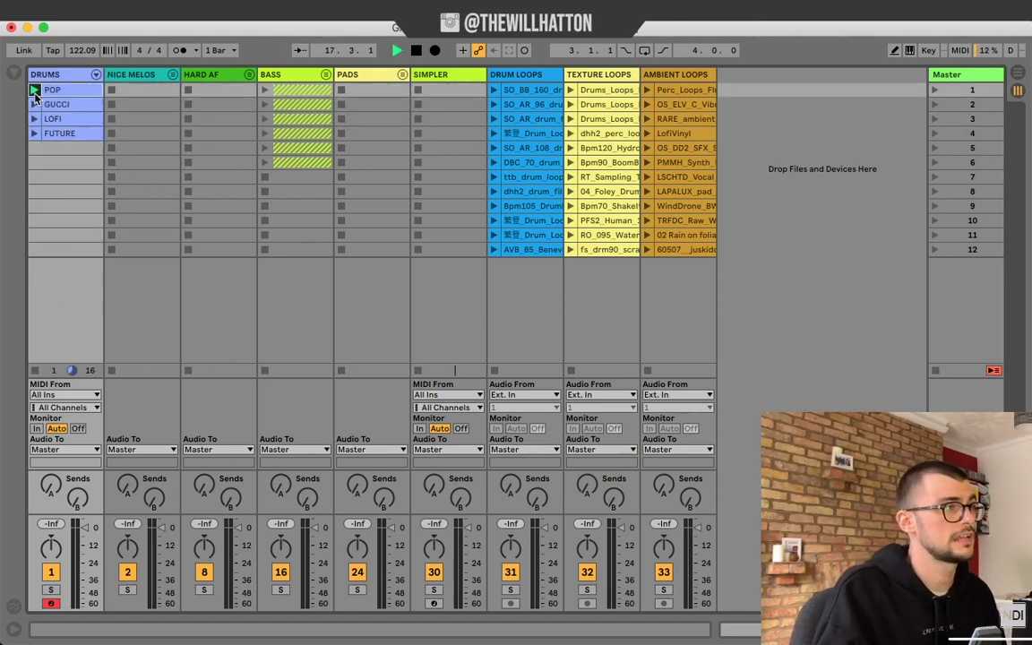
{"action": "key", "text": "shift+Tab"}
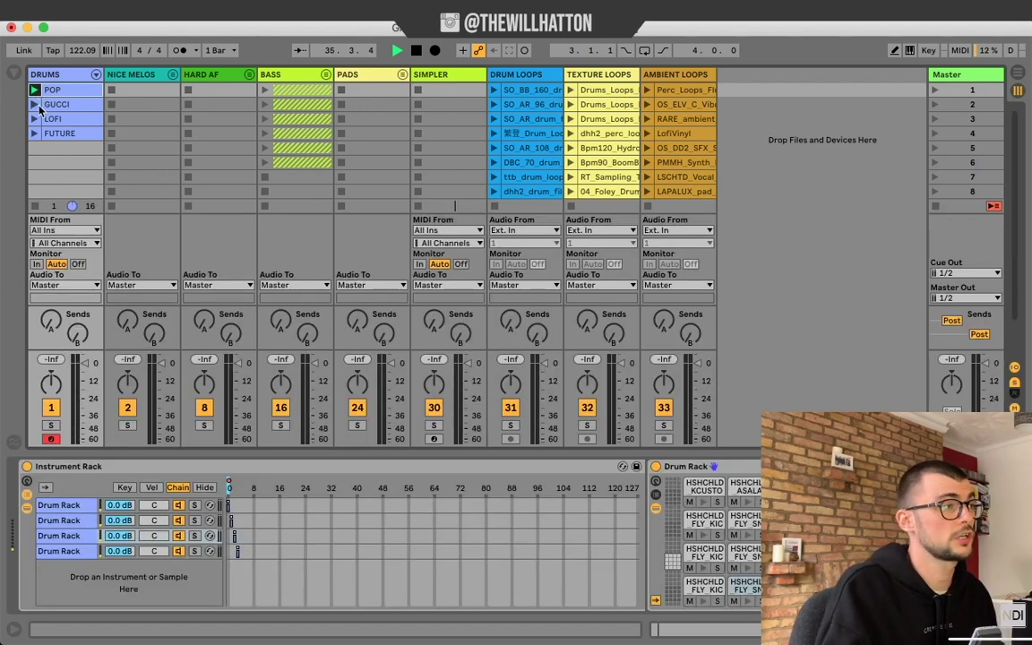
{"action": "left_click", "coordinate": [34, 119]}
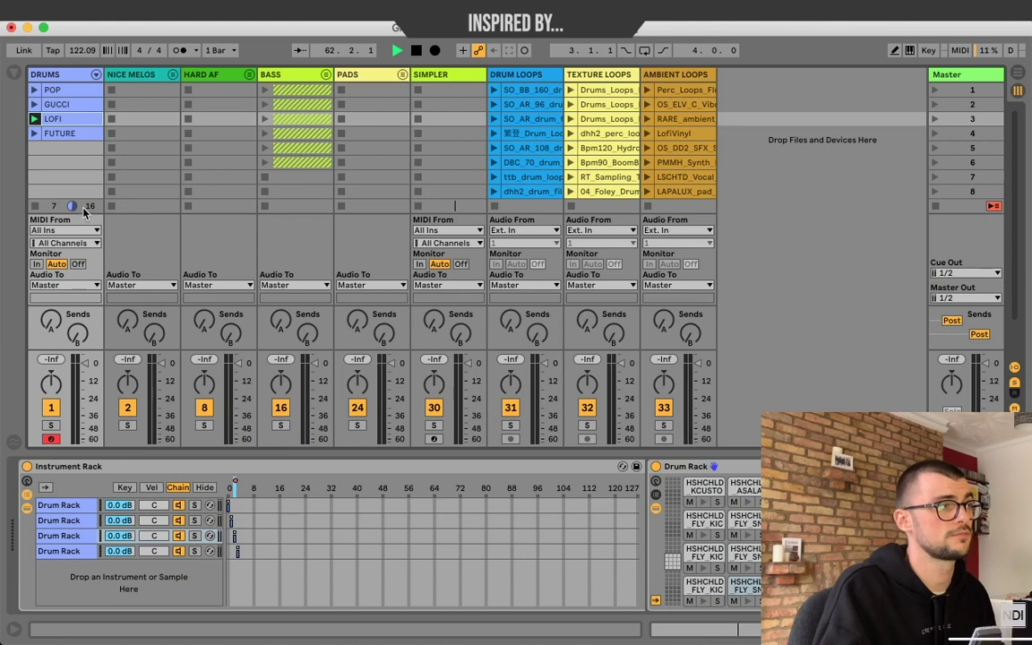
{"action": "double_click", "coordinate": [65, 88]}
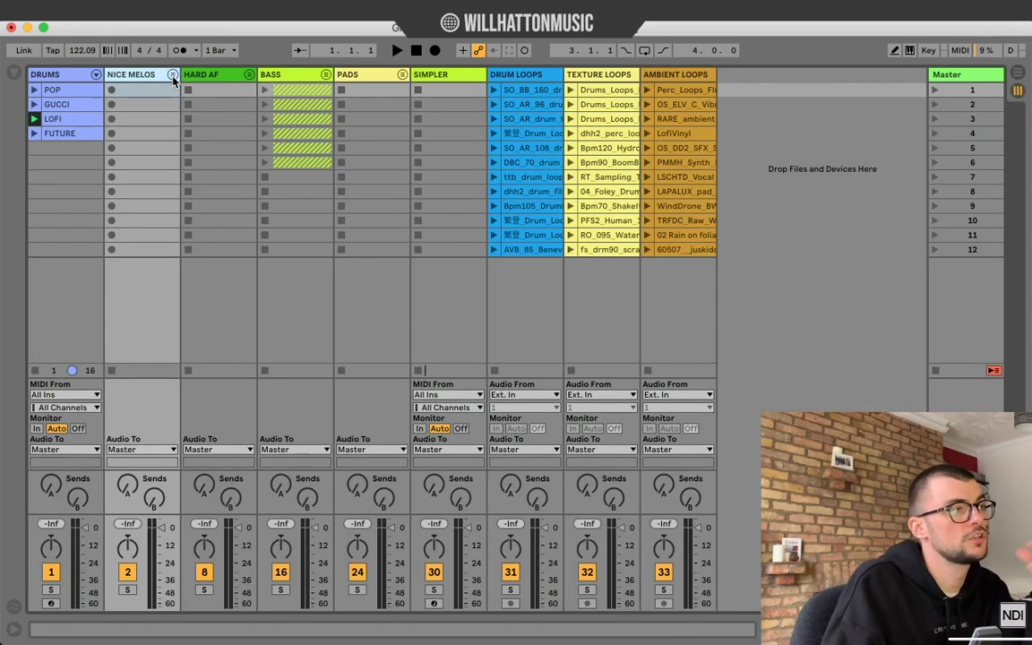
Unfold the NICE MELOS group, go through its Nebulae, KONTAKT, Brushed Bell and Drip tracks, and fold it again
{"action": "left_click_drag", "start_coordinate": [168, 76], "coordinate": [176, 78]}
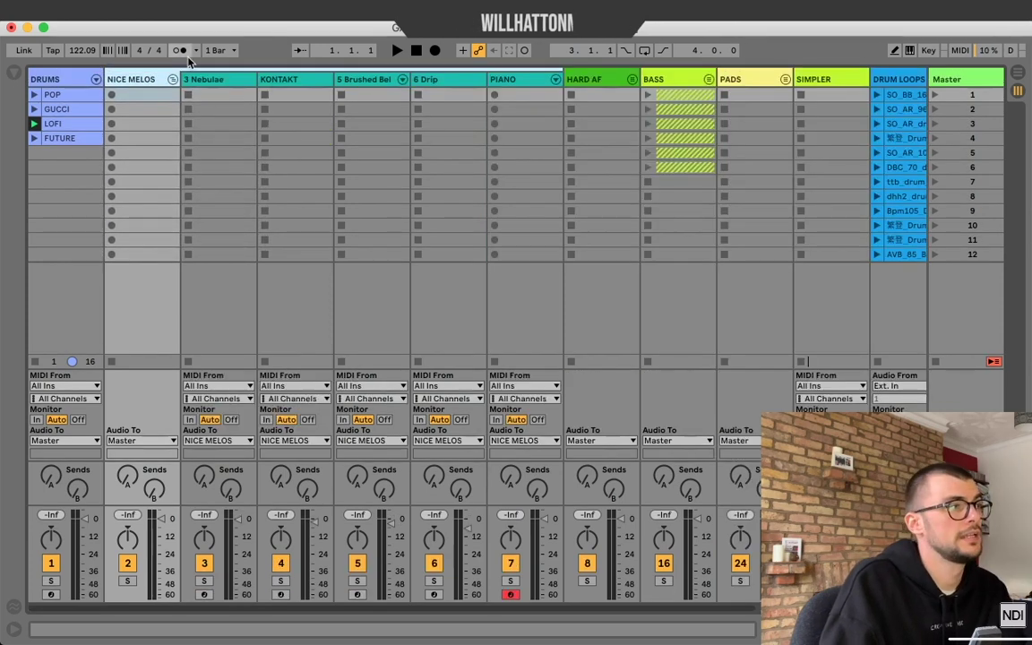
{"action": "left_click", "coordinate": [174, 71]}
{"action": "left_click", "coordinate": [208, 84]}
{"action": "left_click", "coordinate": [293, 83]}
{"action": "left_click", "coordinate": [345, 82]}
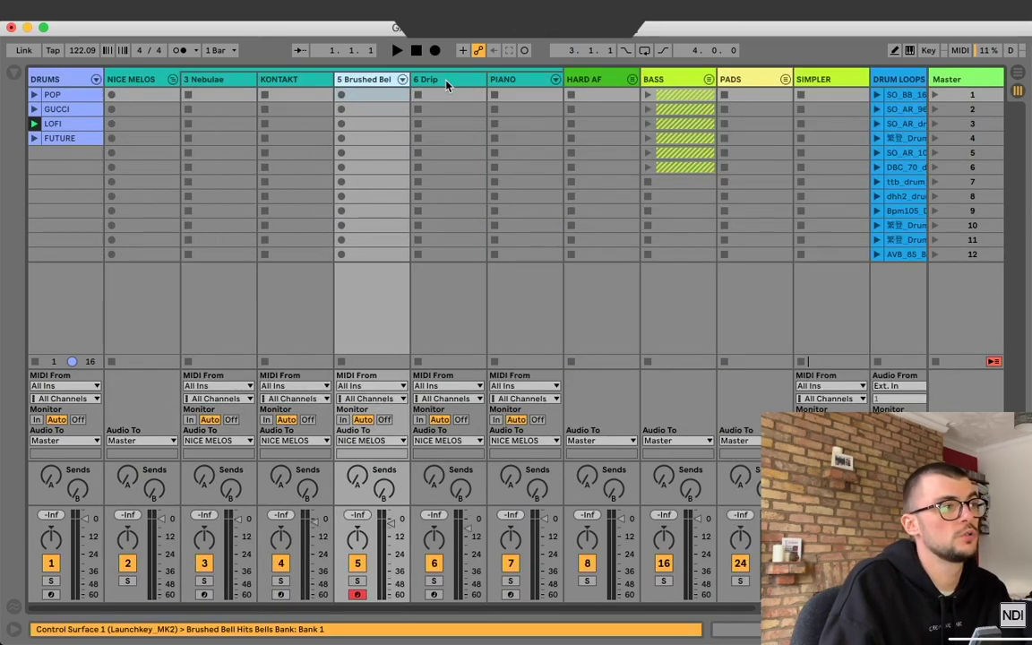
{"action": "left_click", "coordinate": [422, 83]}
{"action": "left_click", "coordinate": [173, 78]}
Unfold the PADS group to view its instrument tracks and fold it again
{"action": "left_click", "coordinate": [401, 80]}
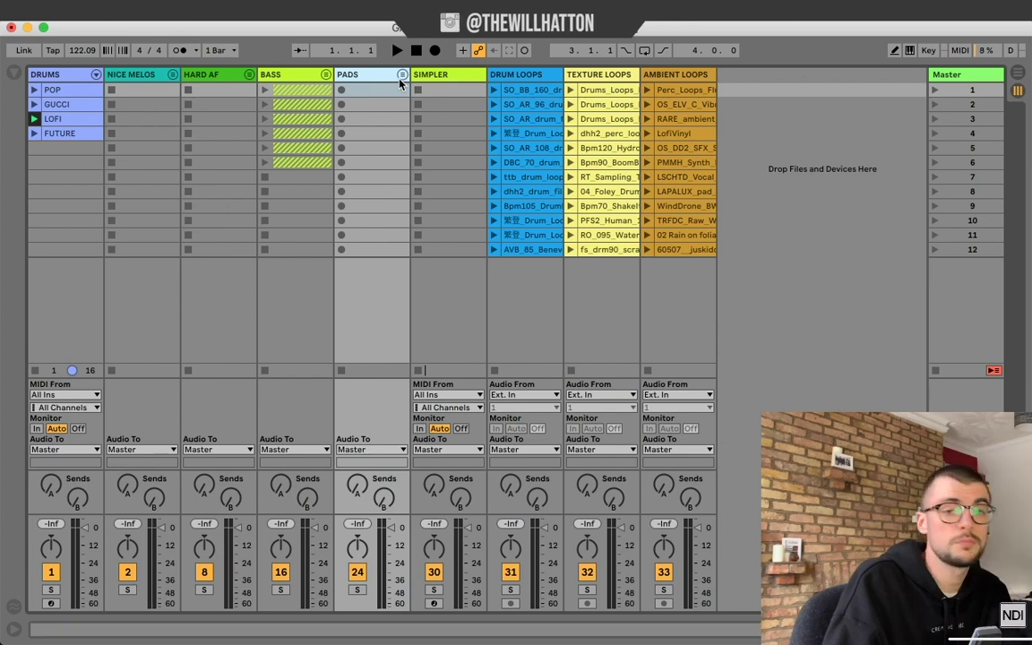
{"action": "left_click", "coordinate": [403, 76]}
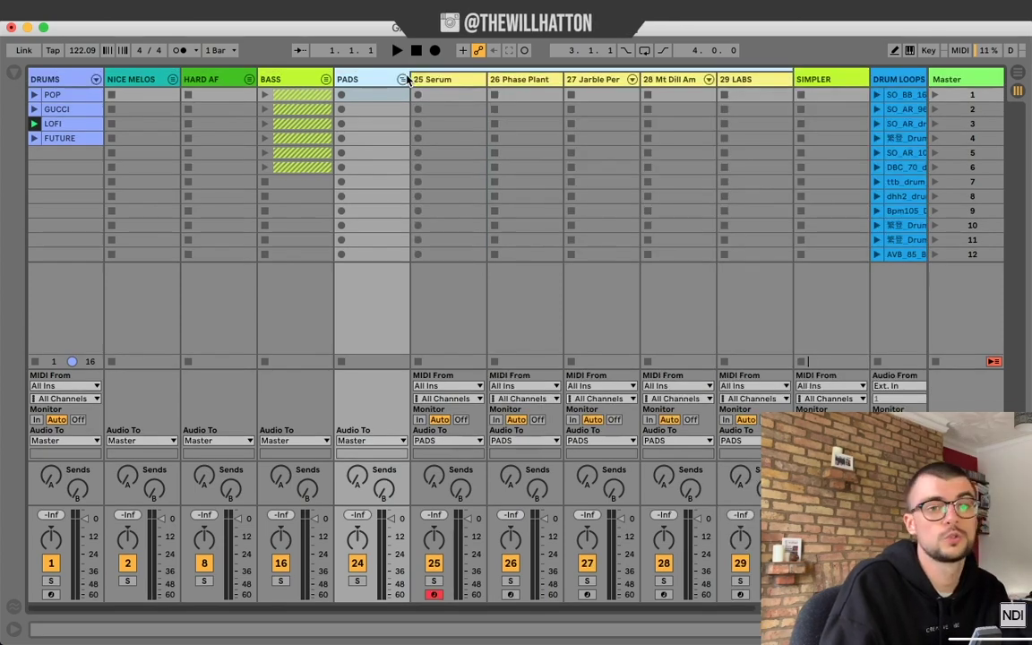
{"action": "left_click", "coordinate": [404, 79]}
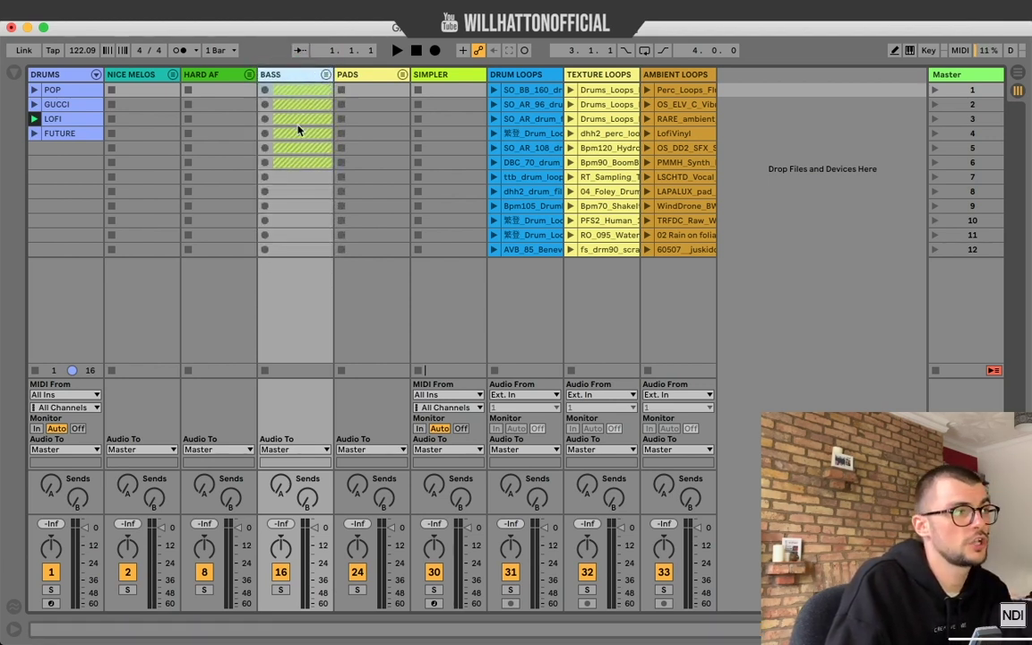
Unfold the BASS group and go through its Phase Plant, KNTKT BASS and 808 SMPLR tracks
{"action": "left_click", "coordinate": [326, 75]}
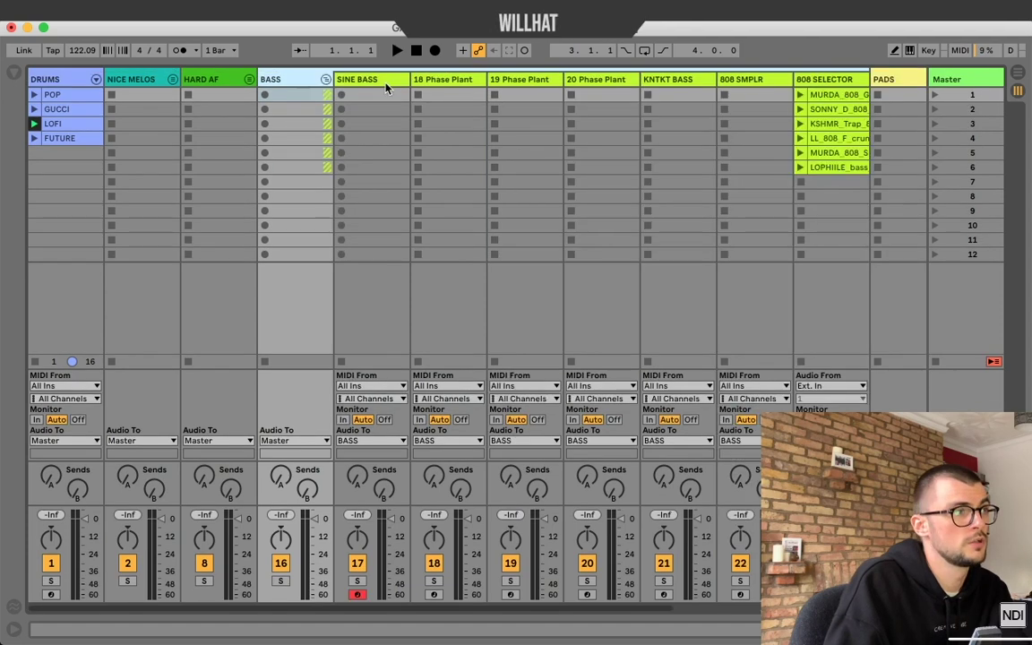
{"action": "left_click", "coordinate": [429, 81]}
{"action": "left_click", "coordinate": [528, 80]}
{"action": "left_click", "coordinate": [603, 80]}
{"action": "left_click", "coordinate": [667, 79]}
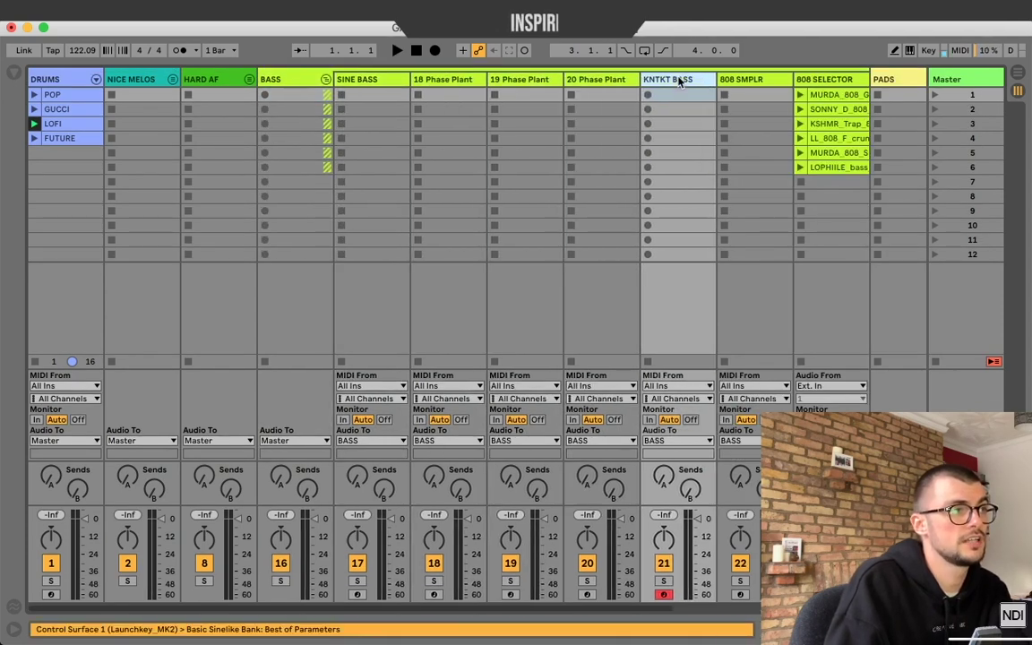
{"action": "left_click", "coordinate": [734, 160]}
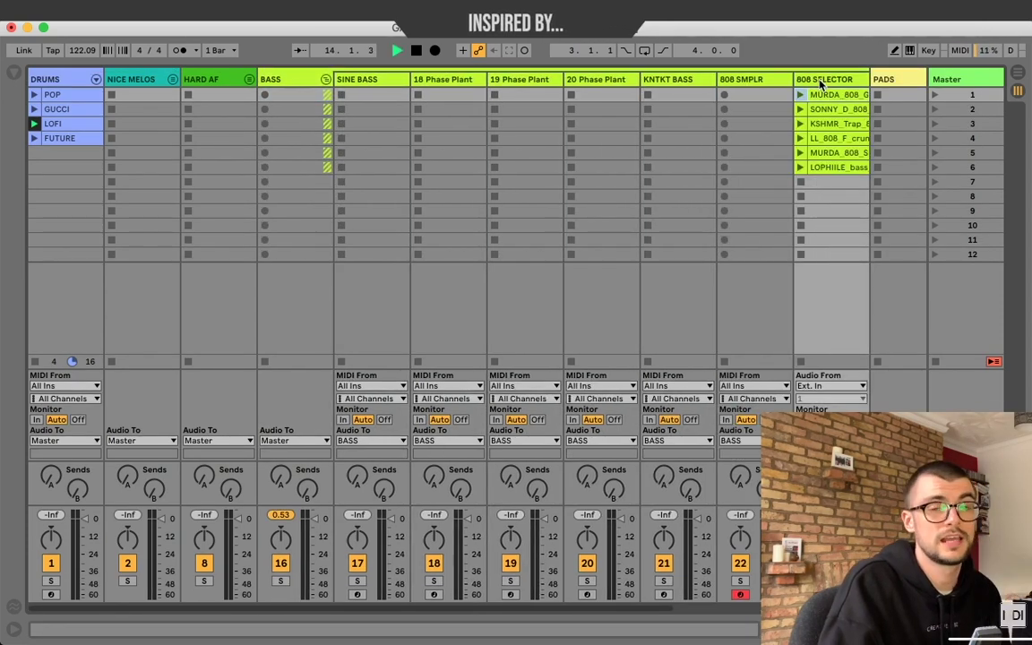
Audition the MURDA, SONNY_D and KSHMR_Trap 808 samples on the 808 SELECTOR track
{"action": "left_click", "coordinate": [813, 96]}
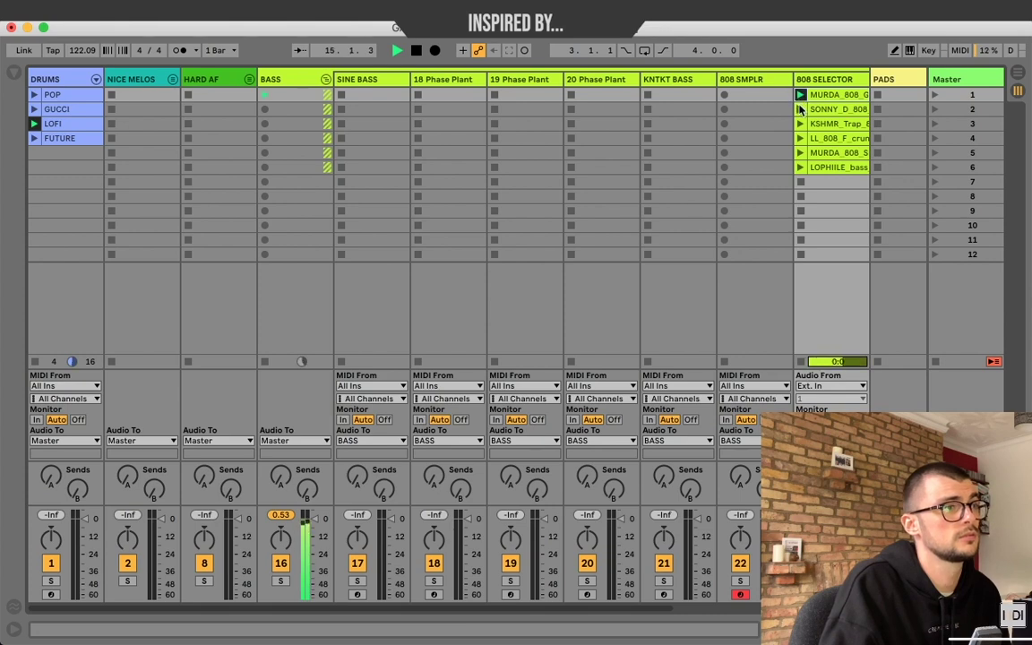
{"action": "left_click", "coordinate": [800, 110]}
{"action": "left_click", "coordinate": [801, 124]}
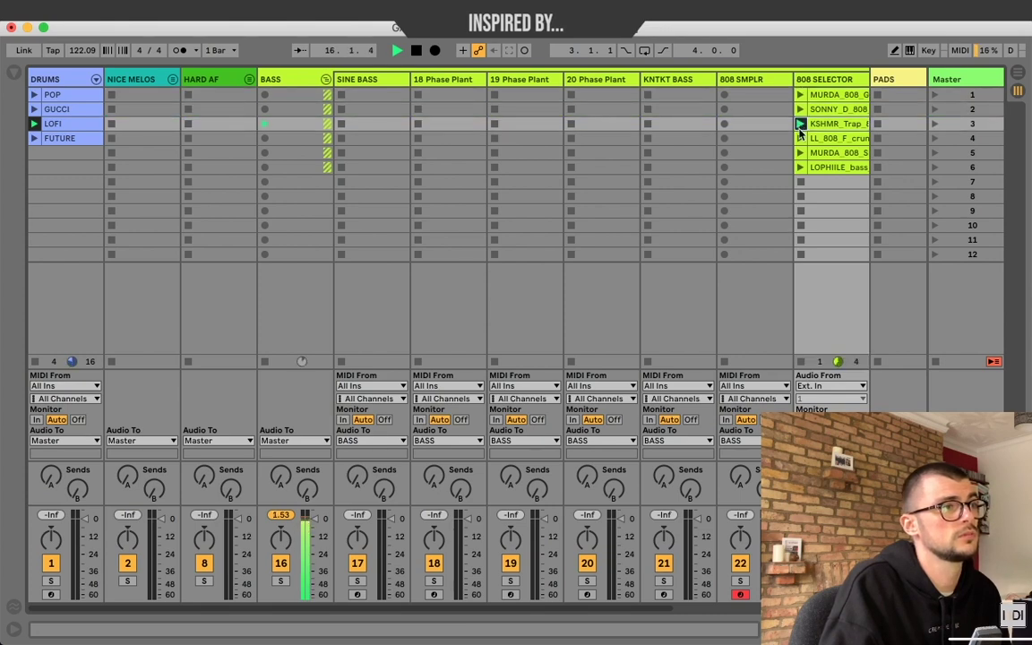
Load the KSHMR_Trap 808 sample from 808 SELECTOR into the Sampler on the 808 SMPLR track
{"action": "double_click", "coordinate": [825, 79]}
{"action": "left_click", "coordinate": [755, 80]}
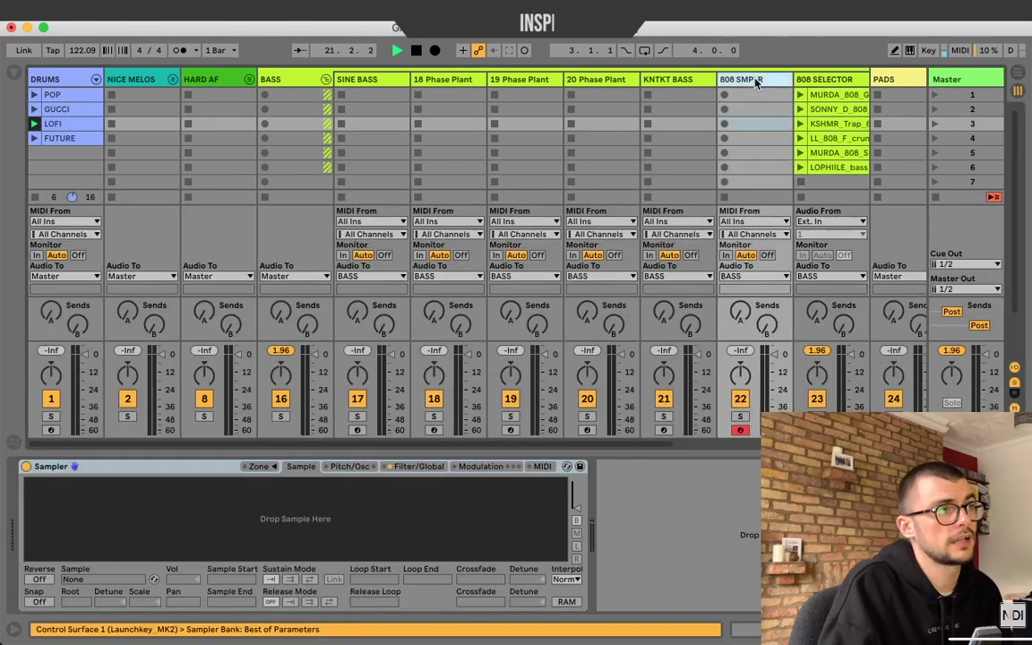
{"action": "left_click_drag", "start_coordinate": [838, 124], "coordinate": [411, 518]}
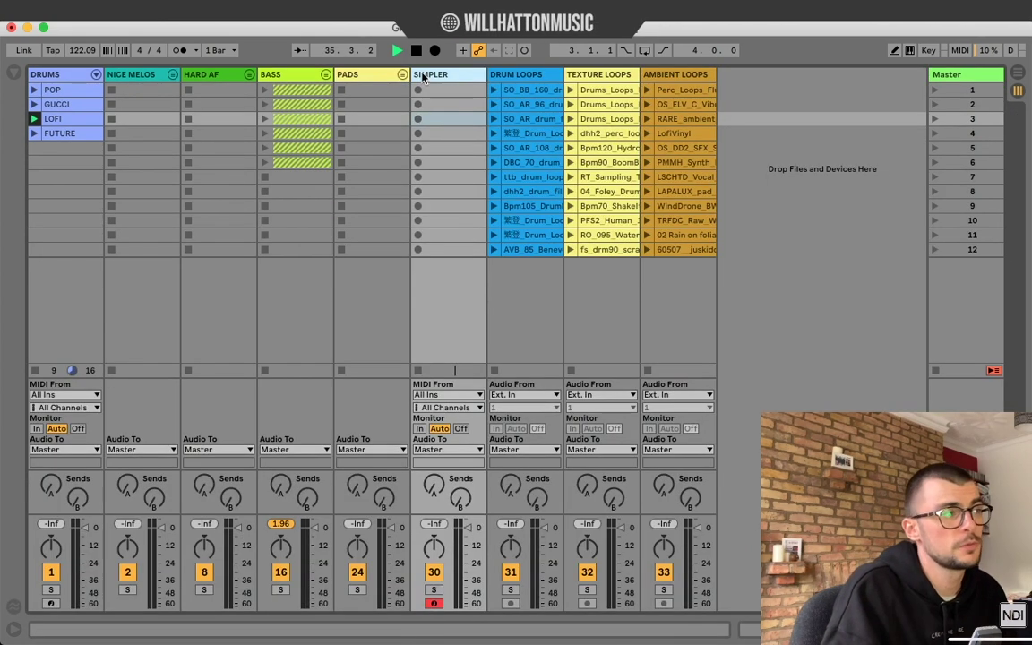
Audition the first drum loop layered with the first two texture loops in turn and the first ambient loop
{"action": "mouse_move", "coordinate": [427, 74]}
{"action": "left_mouse_down"}
{"action": "mouse_move", "coordinate": [425, 55]}
{"action": "mouse_move", "coordinate": [427, 65]}
{"action": "left_mouse_up"}
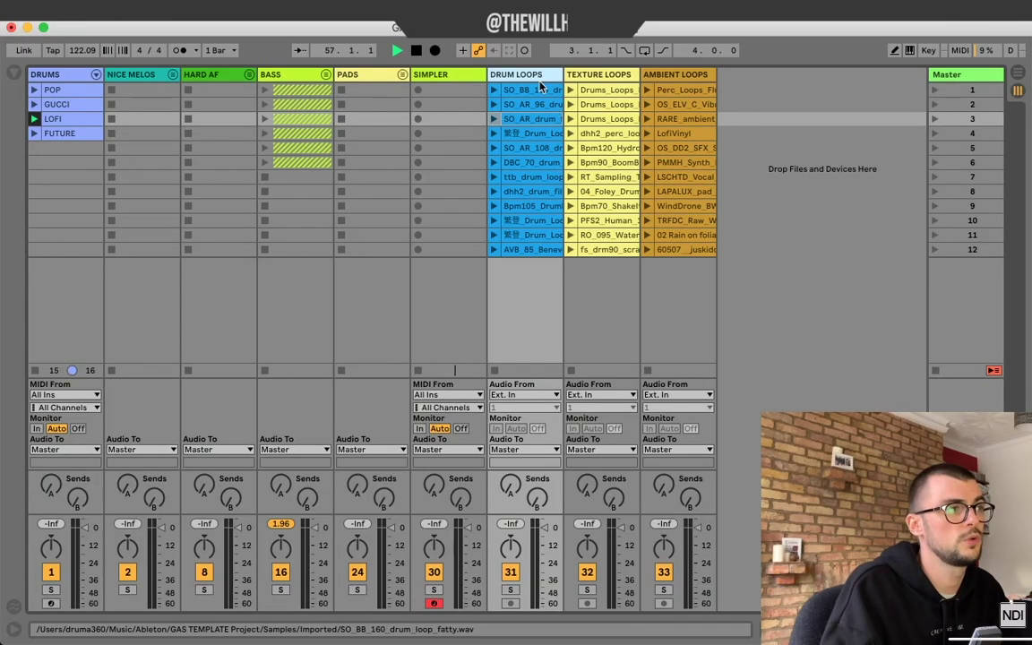
{"action": "left_click_drag", "start_coordinate": [609, 78], "coordinate": [666, 116]}
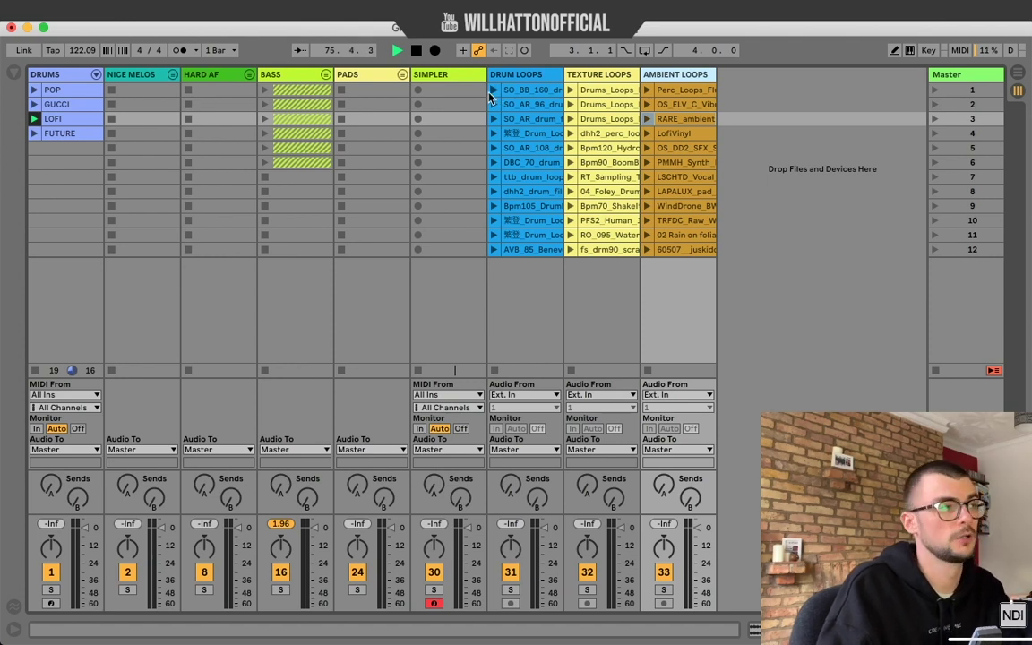
{"action": "left_click", "coordinate": [492, 92]}
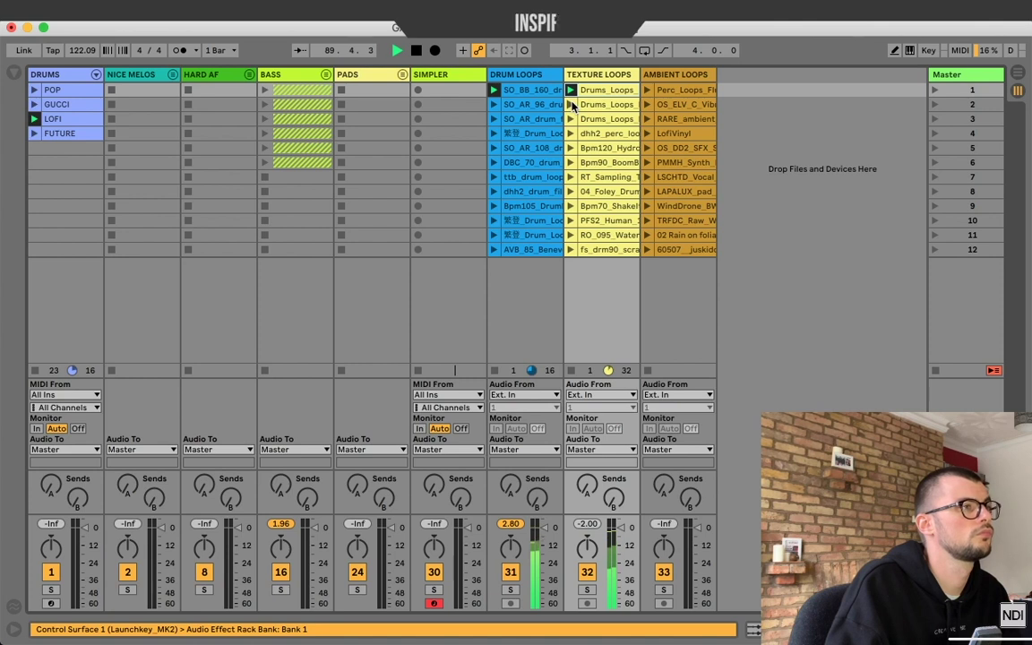
{"action": "left_click", "coordinate": [572, 104]}
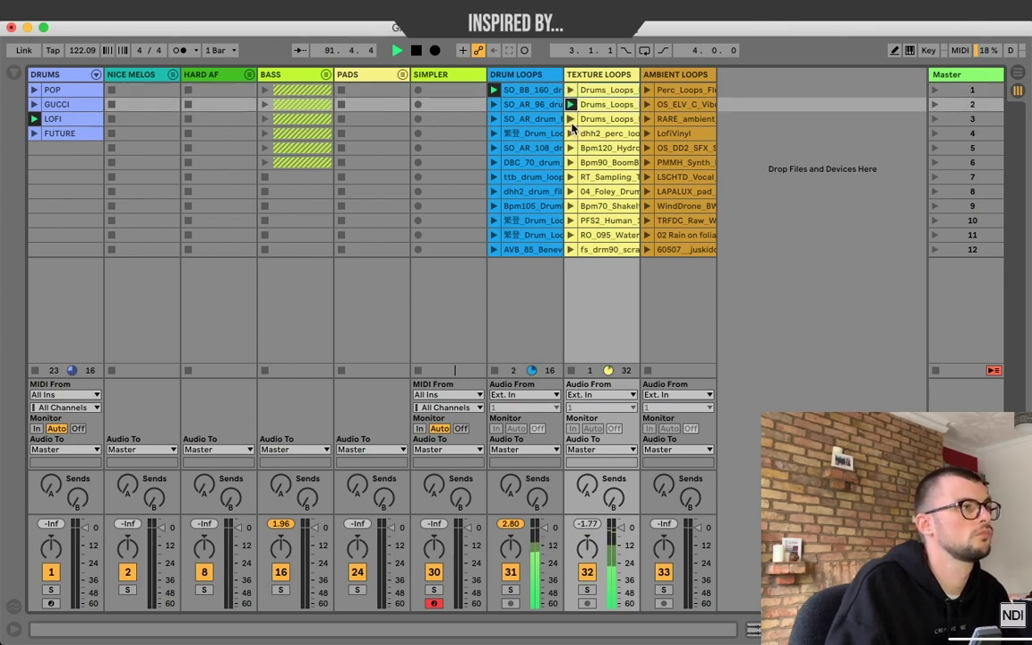
{"action": "left_click", "coordinate": [646, 91]}
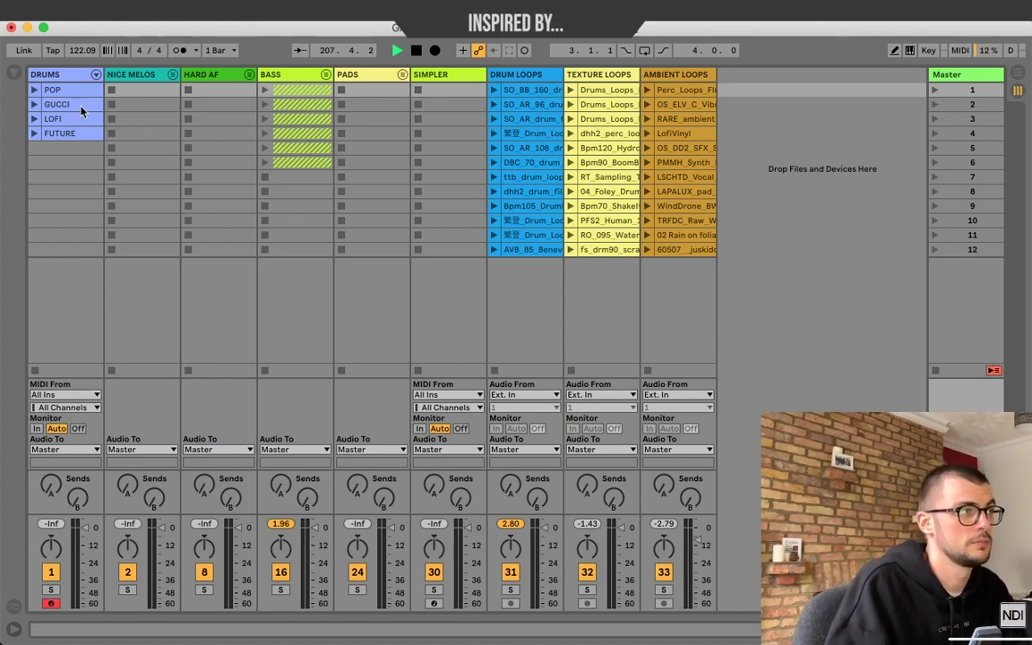
Open the POP clip of the DRUMS track to inspect its note editor, then hide the clip view
{"action": "double_click", "coordinate": [59, 90]}
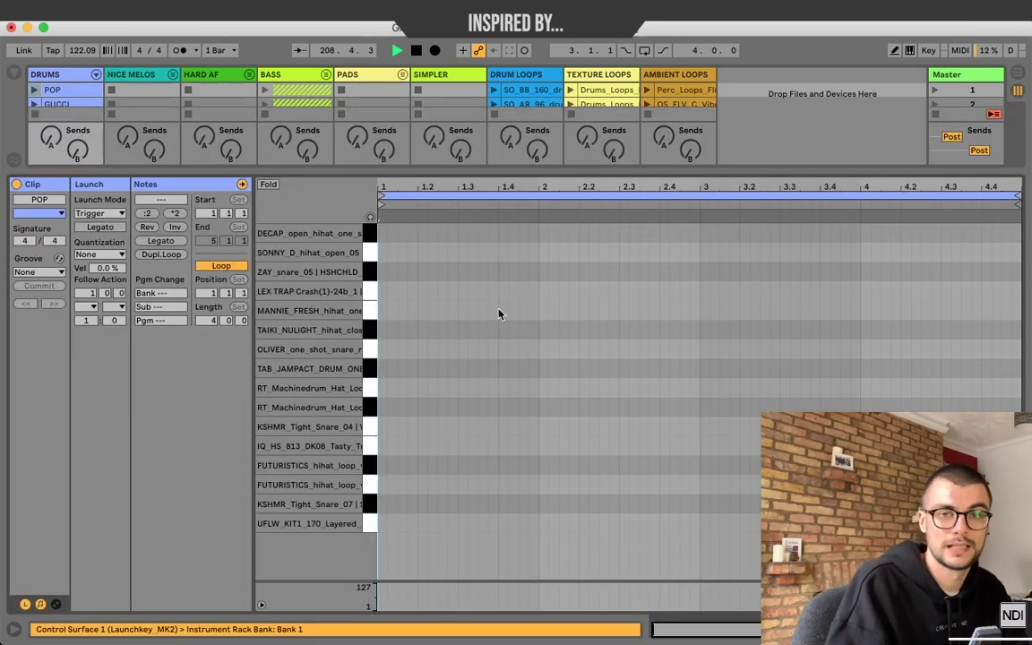
{"action": "key", "text": "super+alt+l"}
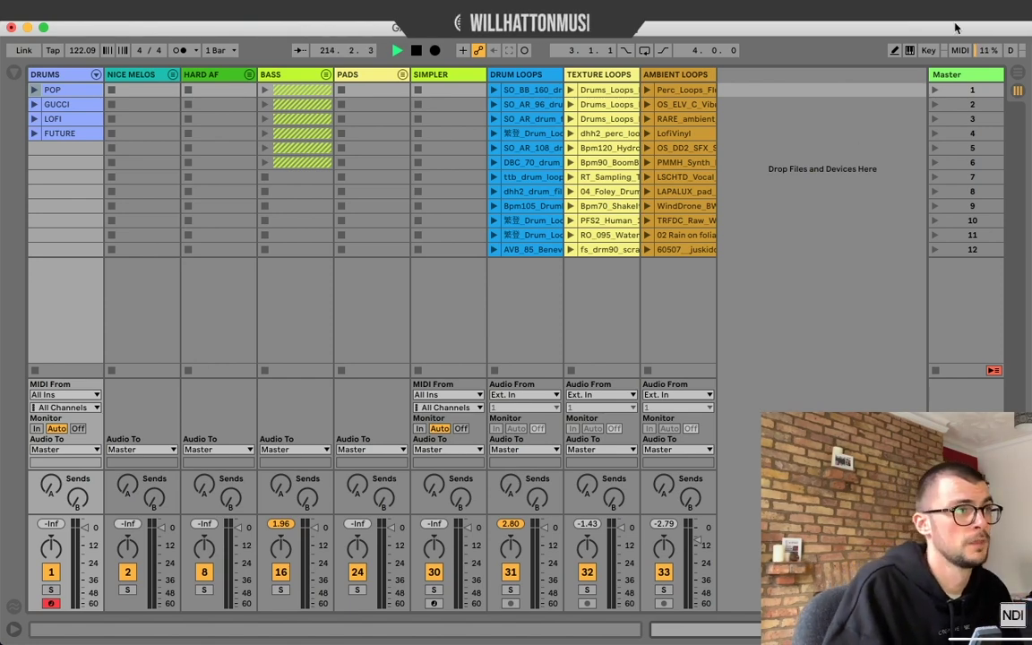
Review the MIDI mappings of the track volumes and send levels, then leave MIDI mapping mode
{"action": "left_click", "coordinate": [959, 51]}
{"action": "left_click", "coordinate": [14, 75]}
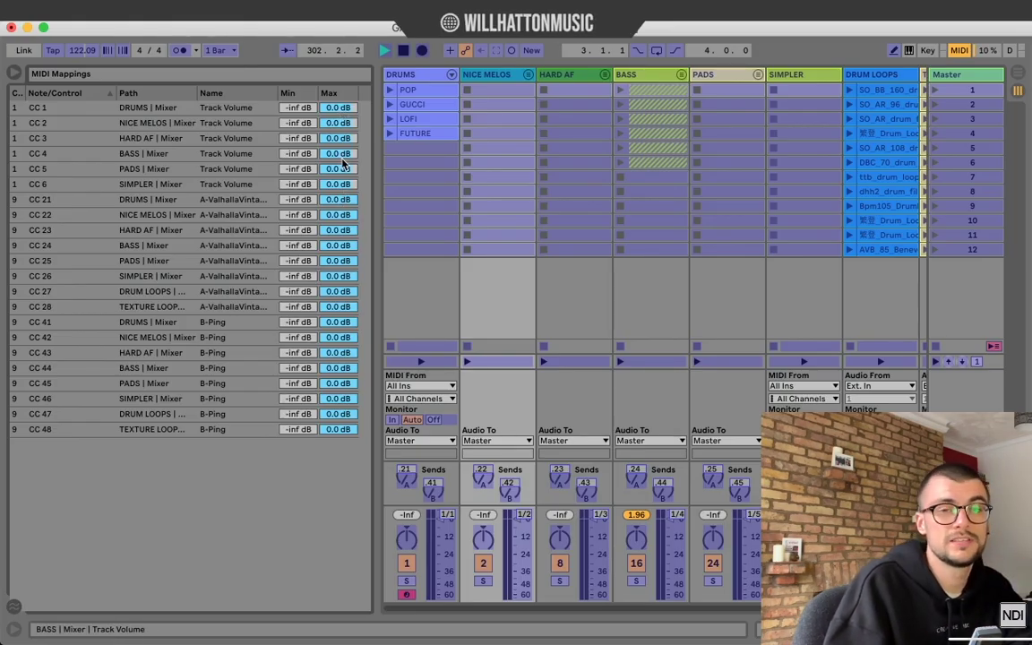
{"action": "key", "text": "super+m"}
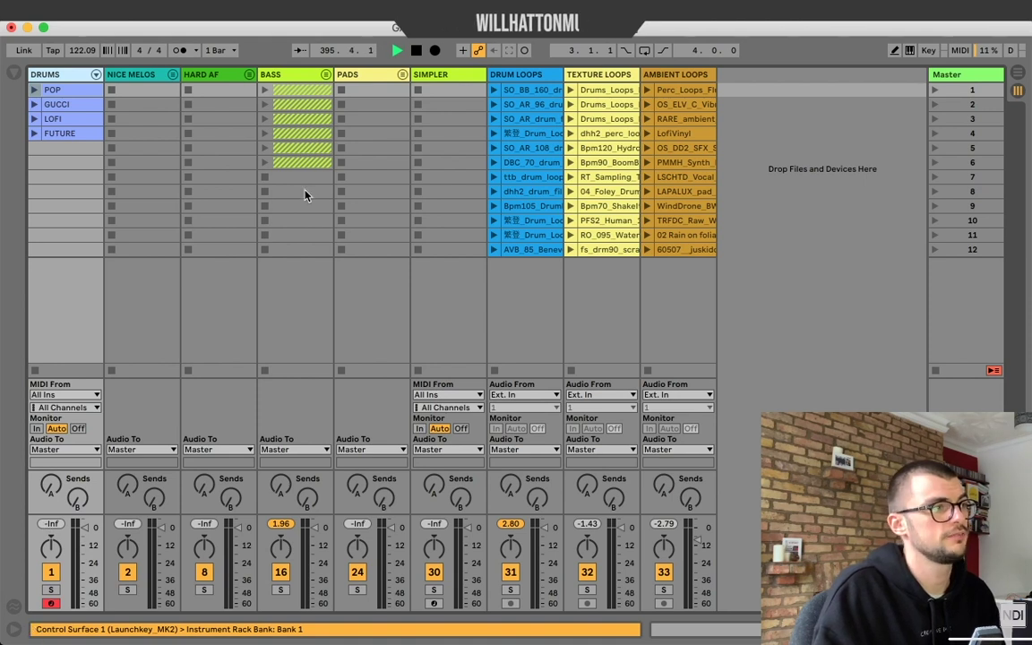
Select the SIMPLER and DRUMS tracks in turn, followed by the Nebulae, KONTAKT and Brushed Bell tracks in the NICE MELOS group
{"action": "left_click", "coordinate": [438, 77]}
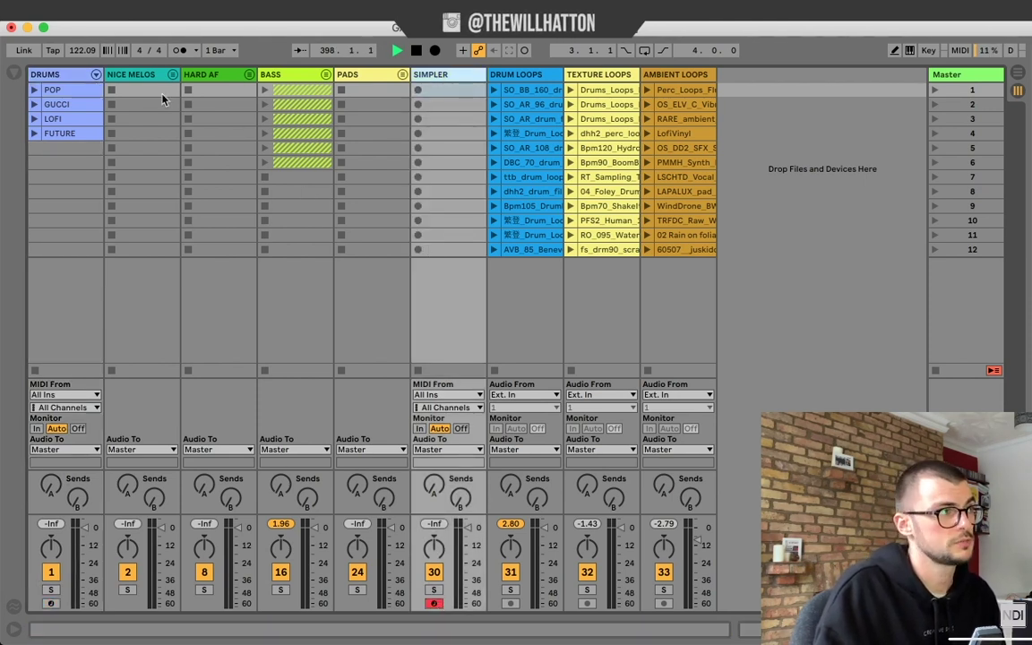
{"action": "left_click", "coordinate": [77, 78]}
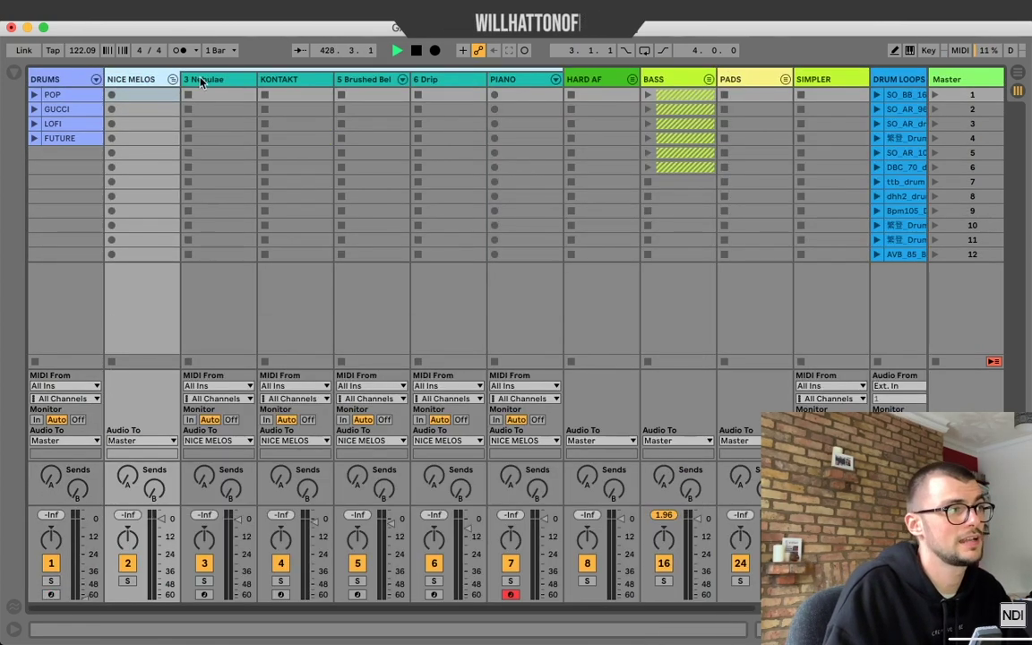
{"action": "left_click", "coordinate": [204, 79]}
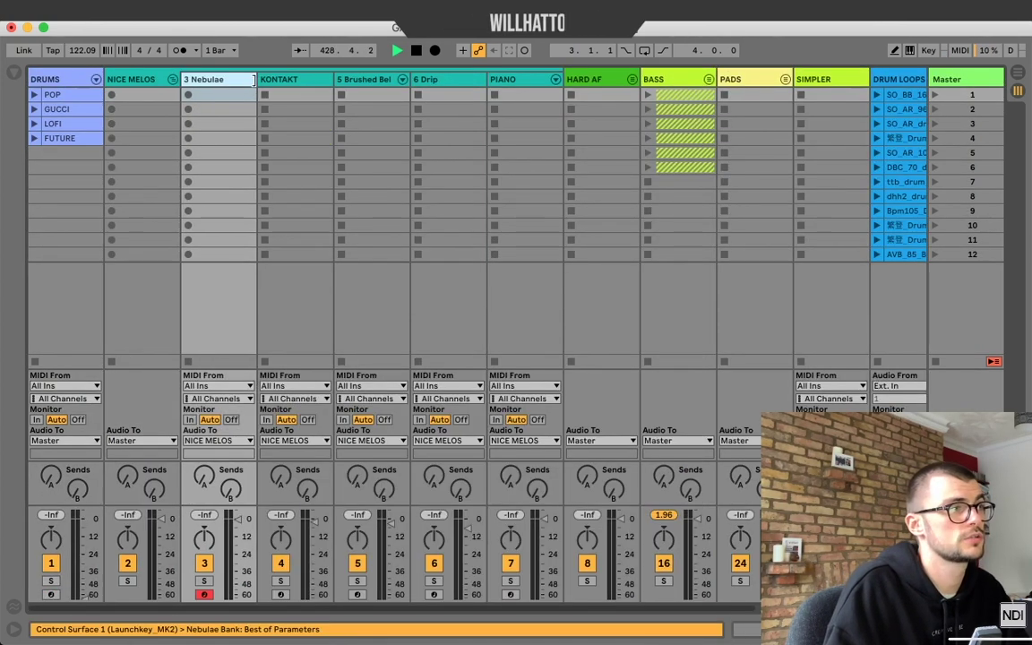
{"action": "left_click", "coordinate": [283, 84]}
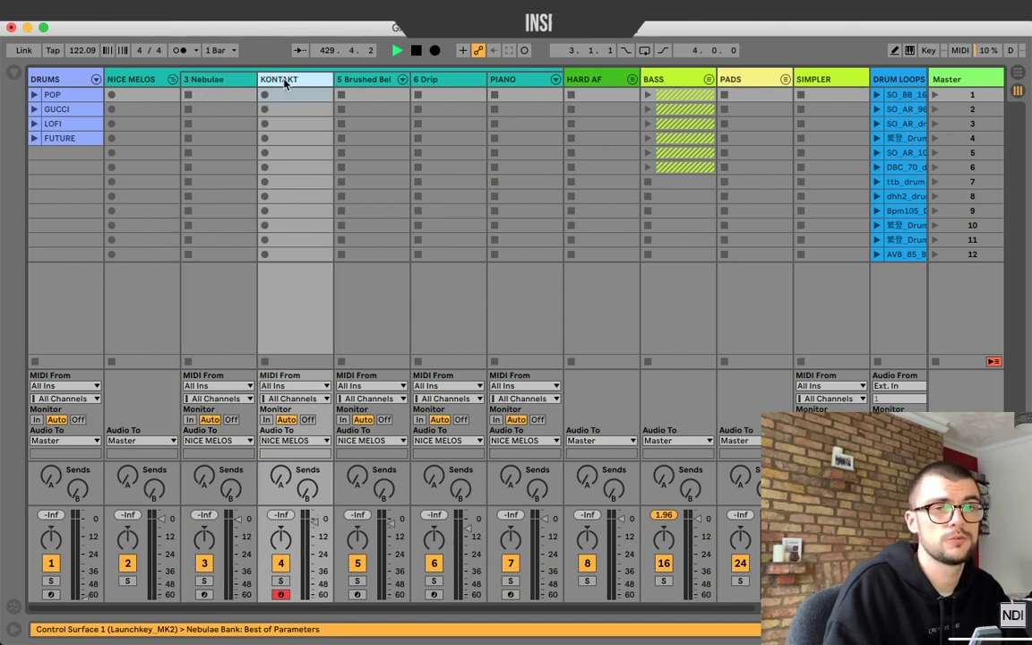
{"action": "left_click", "coordinate": [331, 79]}
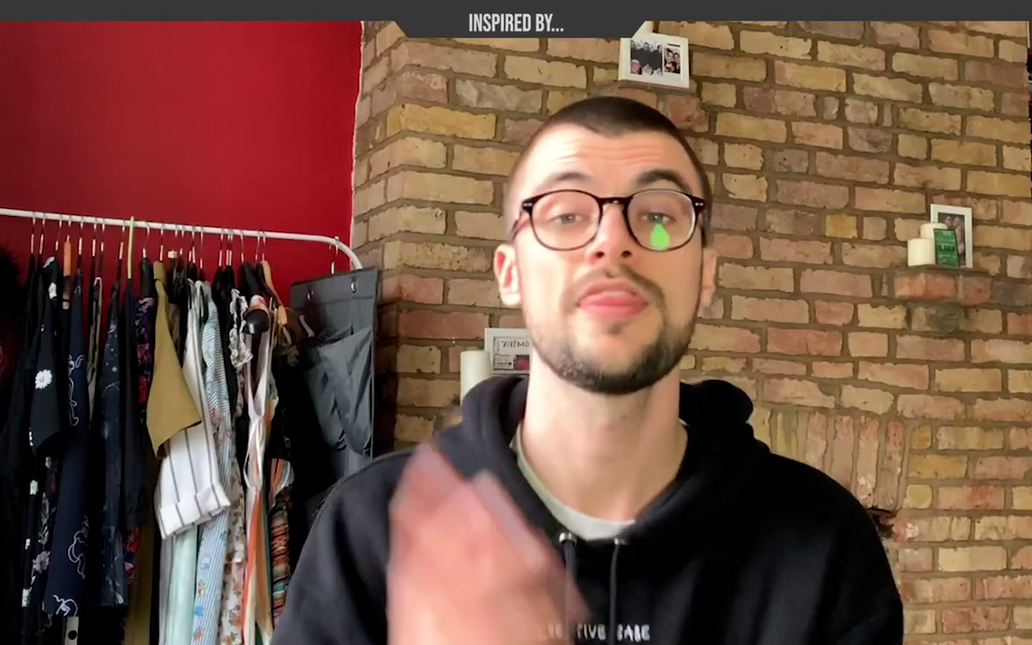